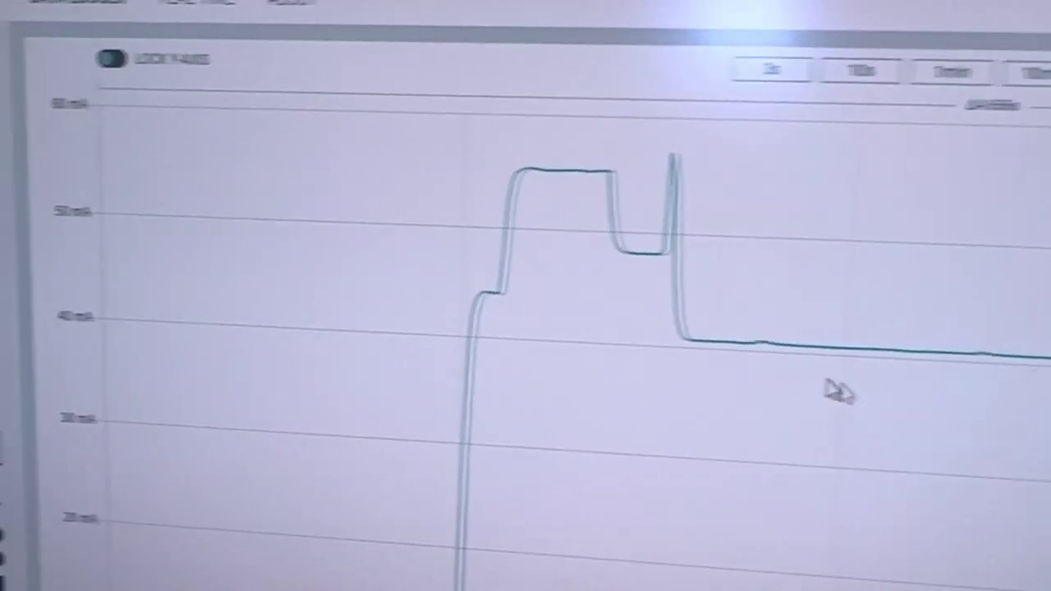
scroll(763, 381, up, 5)
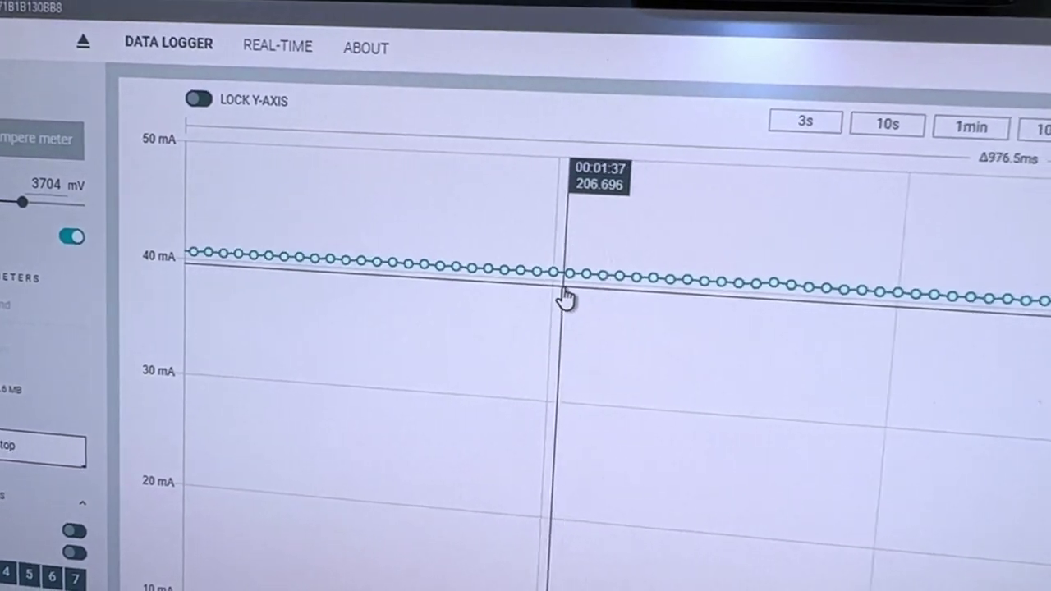
scroll(567, 300, down, 3)
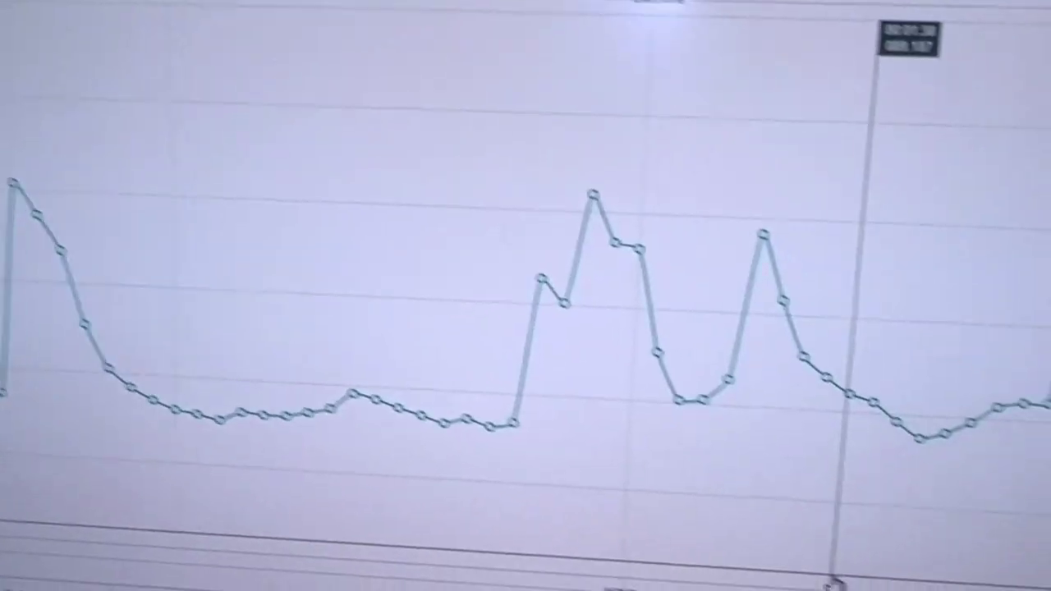